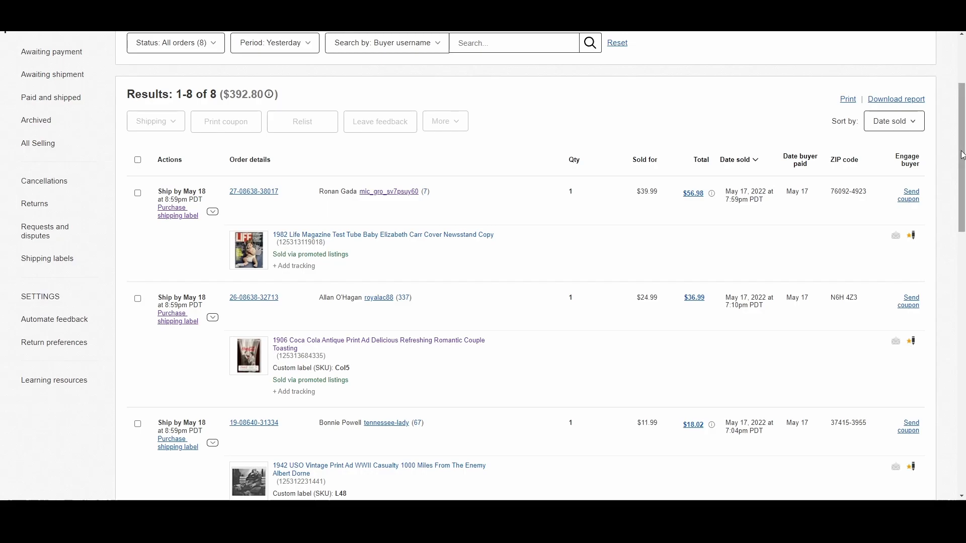
drag(962, 154, 964, 302)
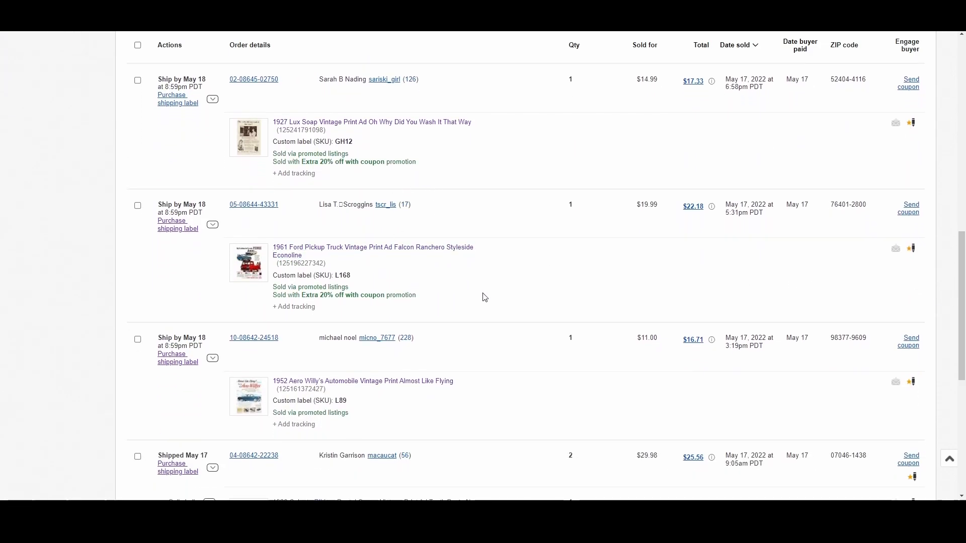
scroll(886, 393, down, 5)
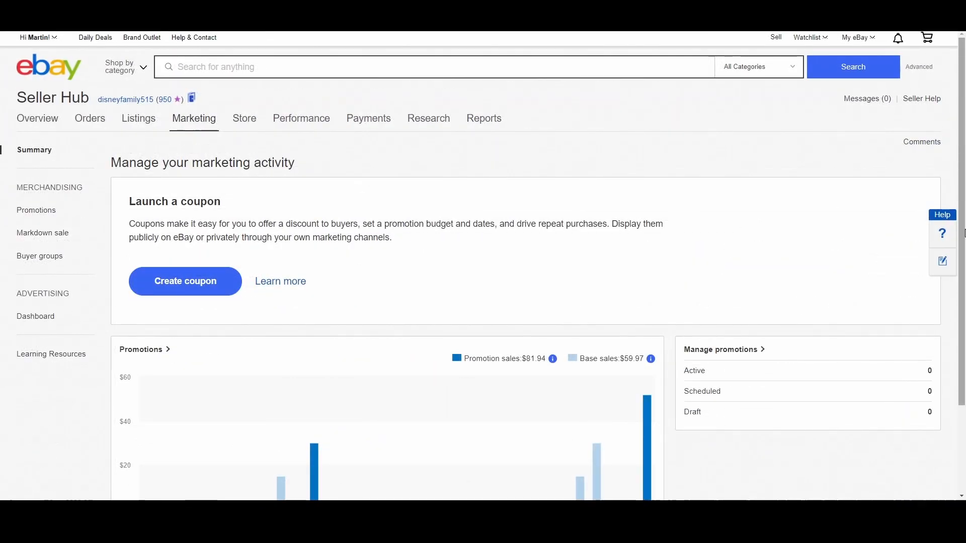
Start creating a new coupon promotion from the Seller Hub marketing promotions
mouse_move(188, 120)
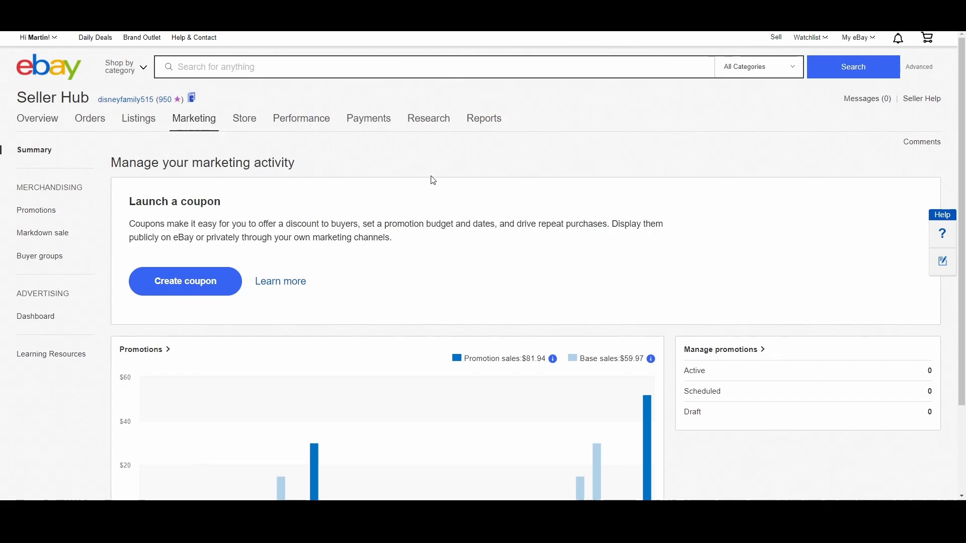
click(192, 293)
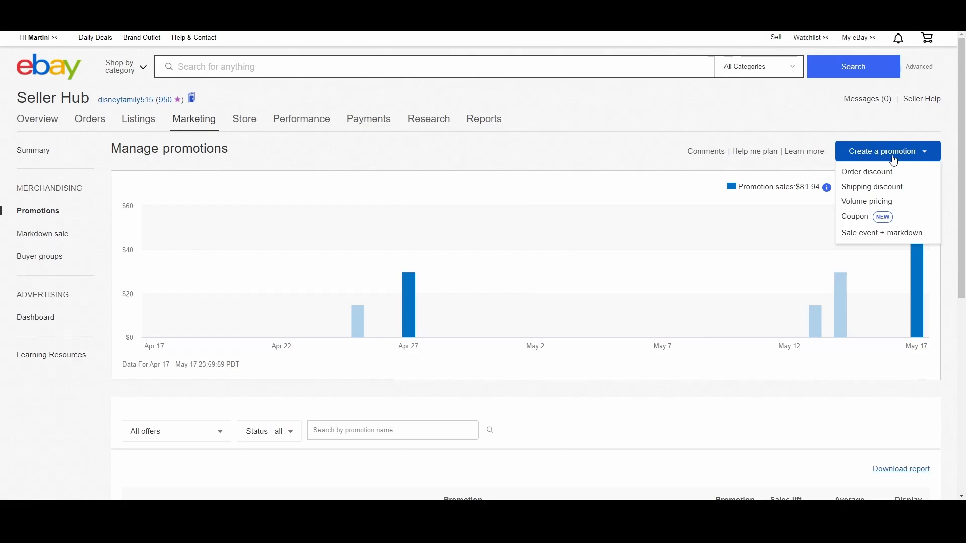
click(855, 217)
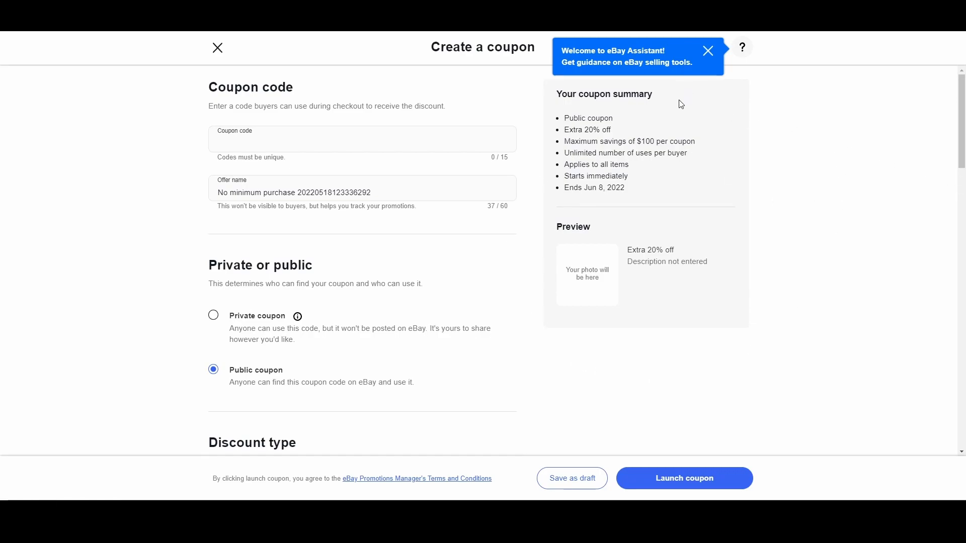
Enter JIMINYTWO as the coupon code
click(377, 144)
click(292, 189)
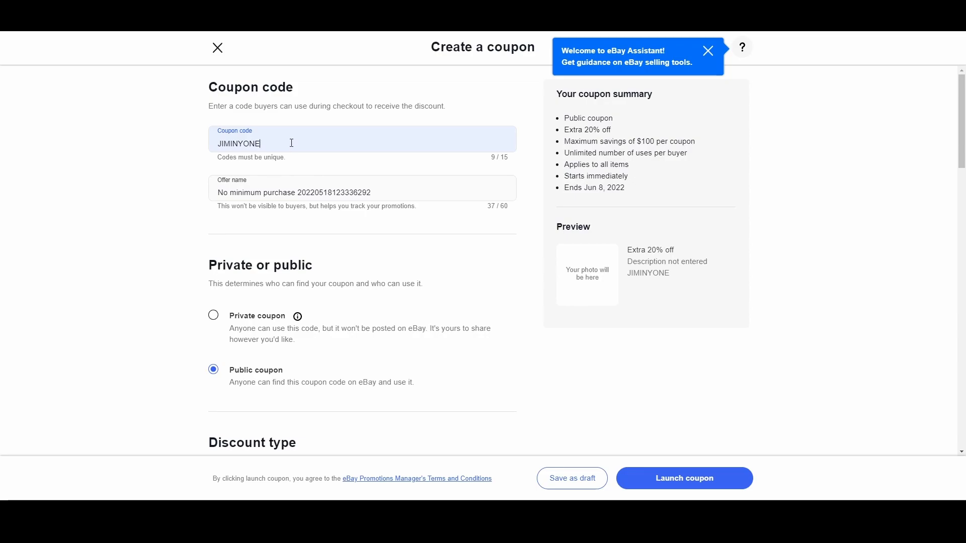
key(BackSpace)
key(BackSpace)
key(BackSpace)
text(TWO)
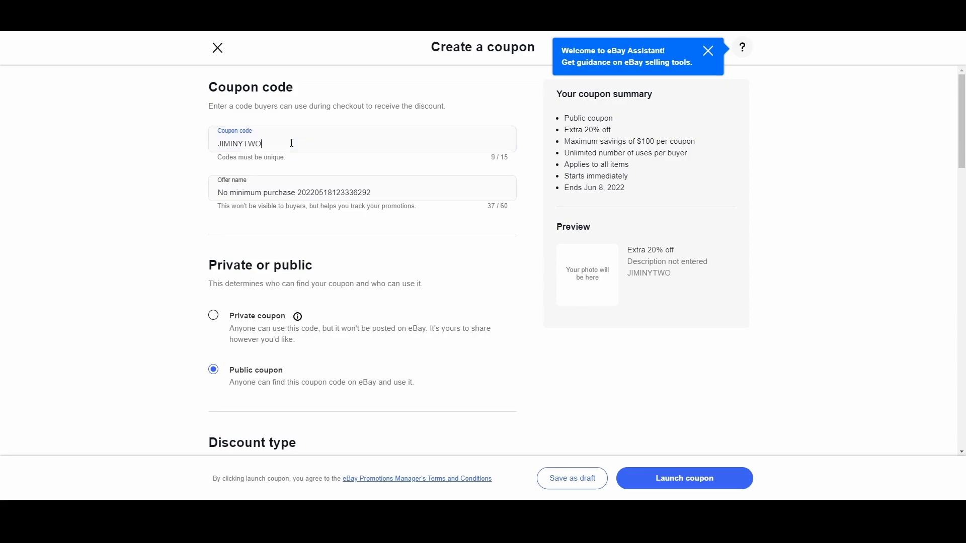
Replace the default offer name with "5.18.22 20% off coupon"
key(BackSpace)
key(BackSpace)
key(BackSpace)
key(BackSpace)
key(BackSpace)
key(BackSpace)
key(BackSpace)
key(BackSpace)
key(BackSpace)
key(BackSpace)
key(BackSpace)
key(BackSpace)
key(BackSpace)
key(BackSpace)
key(BackSpace)
key(BackSpace)
key(BackSpace)
key(BackSpace)
key(BackSpace)
key(BackSpace)
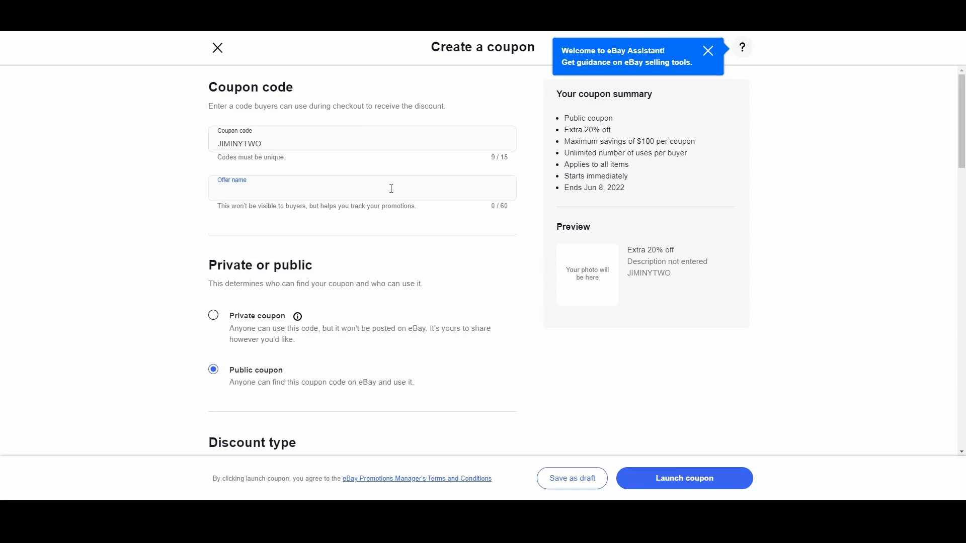
text(5.18.22 20% off coupon)
Set the coupon's maximum savings to $1000 and check the options for maximum redemptions per buyer
scroll(964, 157, down, 1)
scroll(963, 157, down, 2)
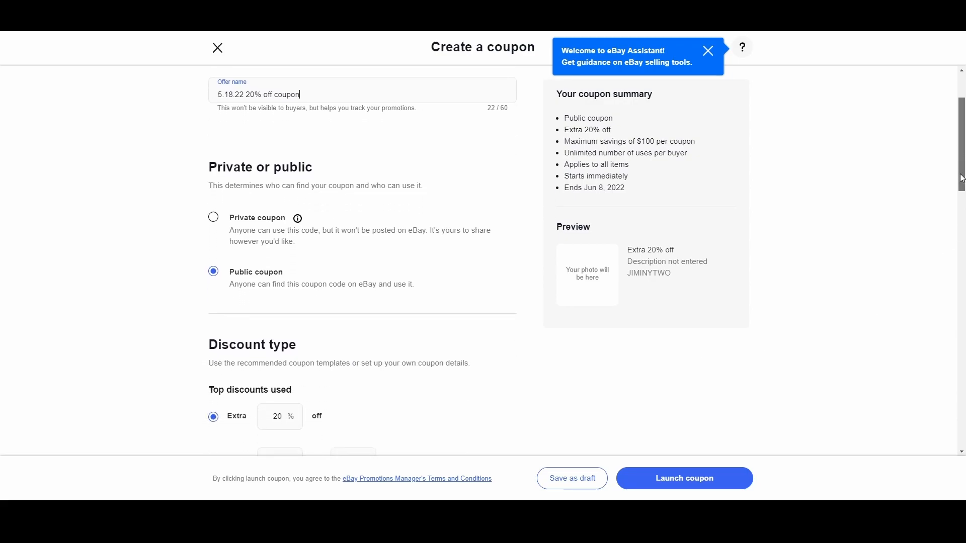
drag(374, 284, 287, 285)
click(412, 299)
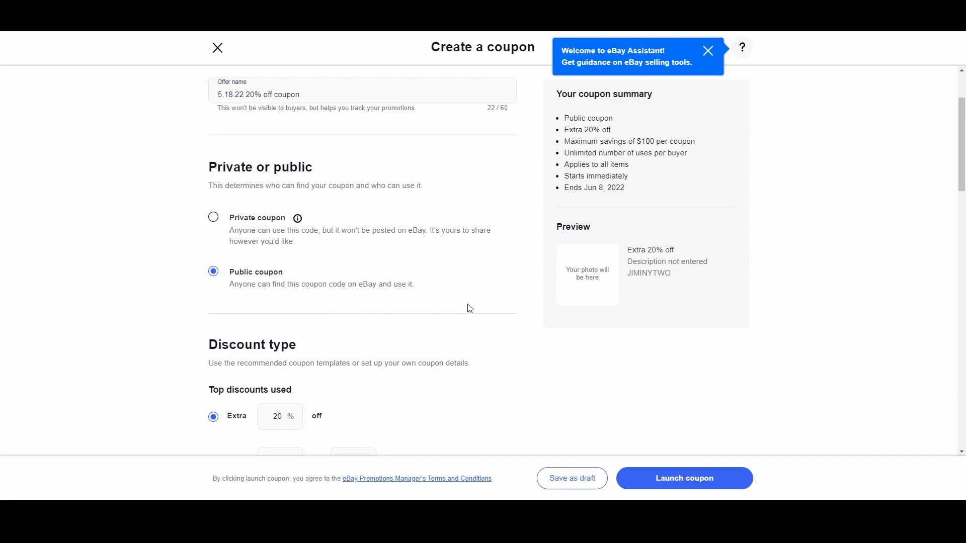
scroll(964, 174, down, 1)
drag(963, 173, 963, 229)
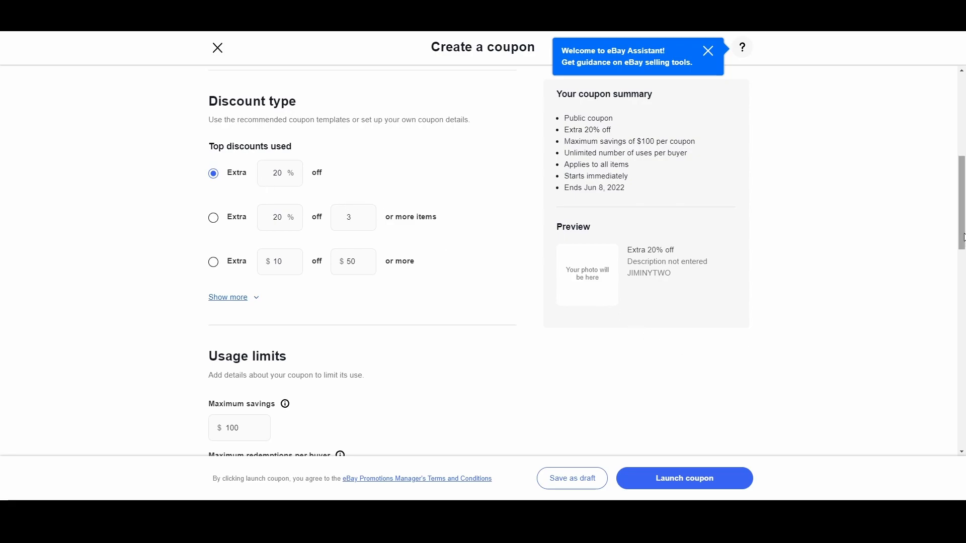
drag(963, 230, 963, 270)
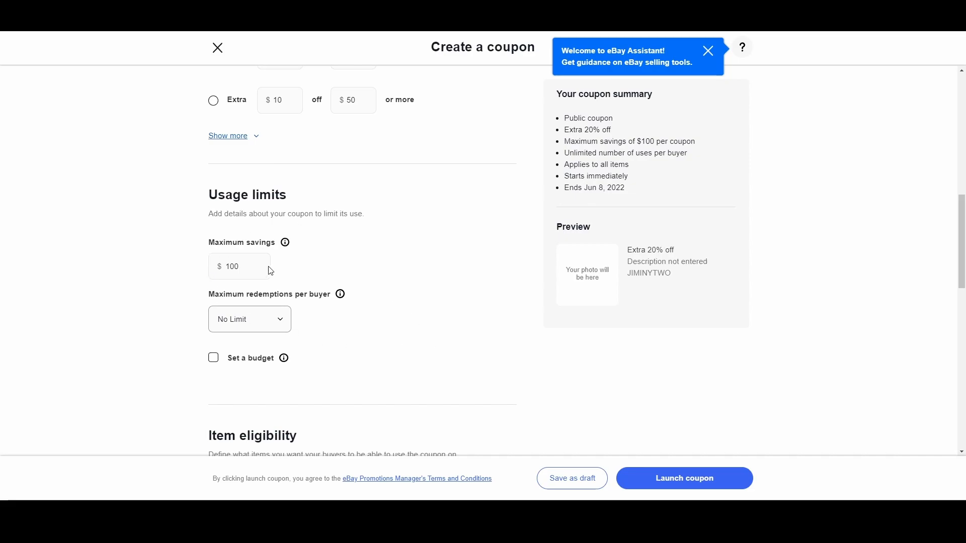
click(247, 265)
text(0)
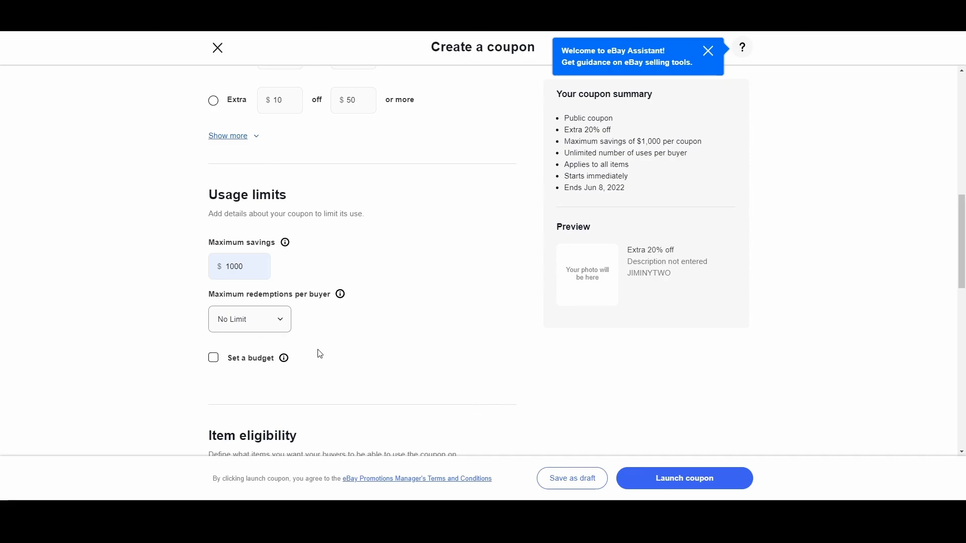
click(283, 322)
click(389, 351)
Restrict the coupon's item eligibility to specific store categories and open the category selection
scroll(227, 155, down, 5)
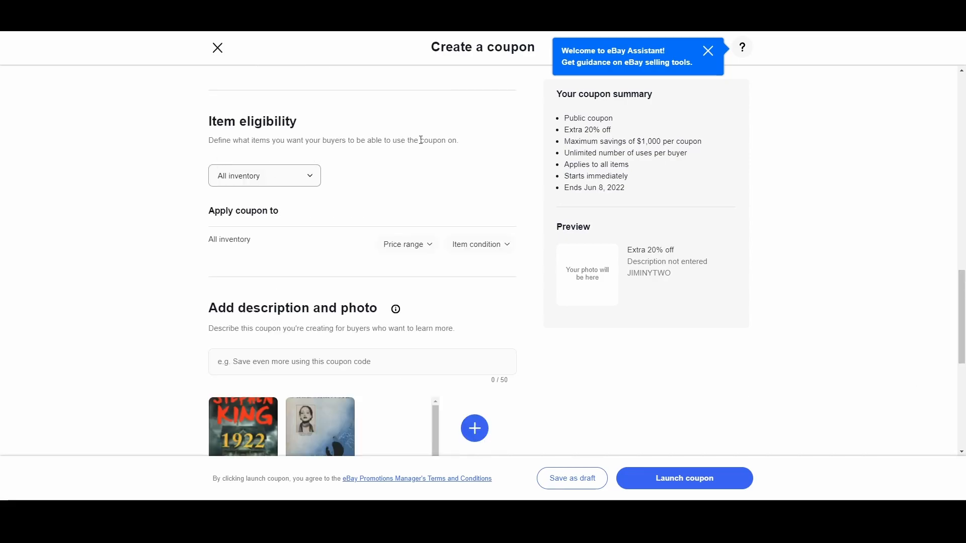
click(307, 211)
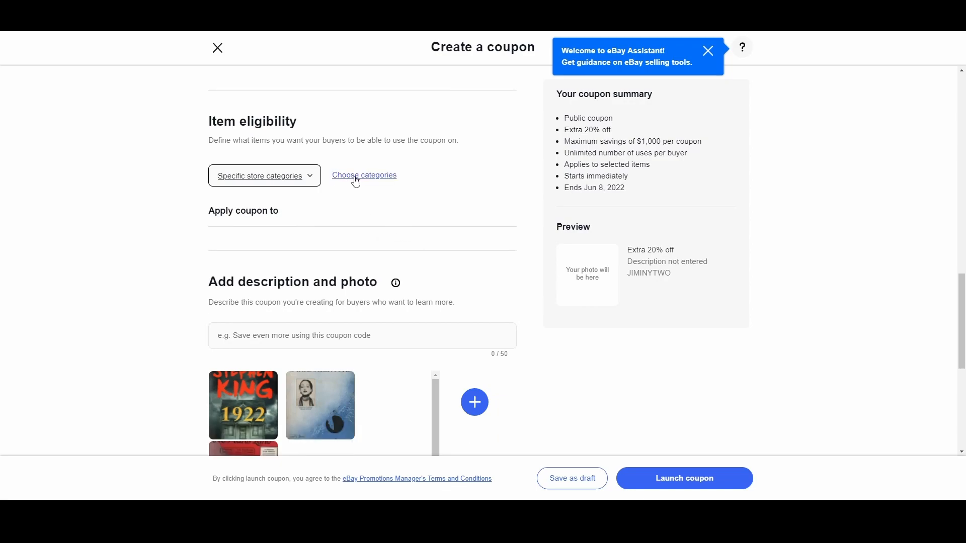
click(385, 179)
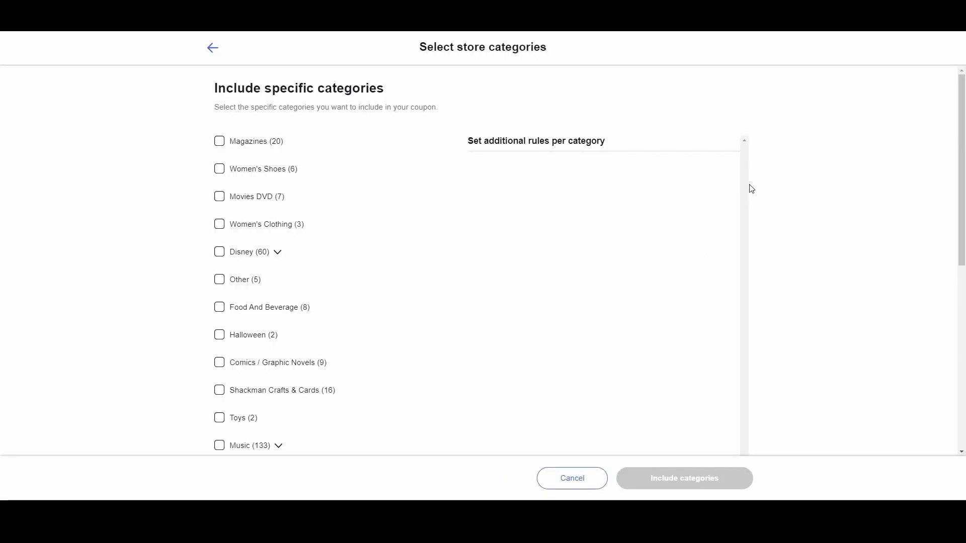
Select the Print Ads, Sheet Music and Disney store categories
drag(959, 188, 963, 334)
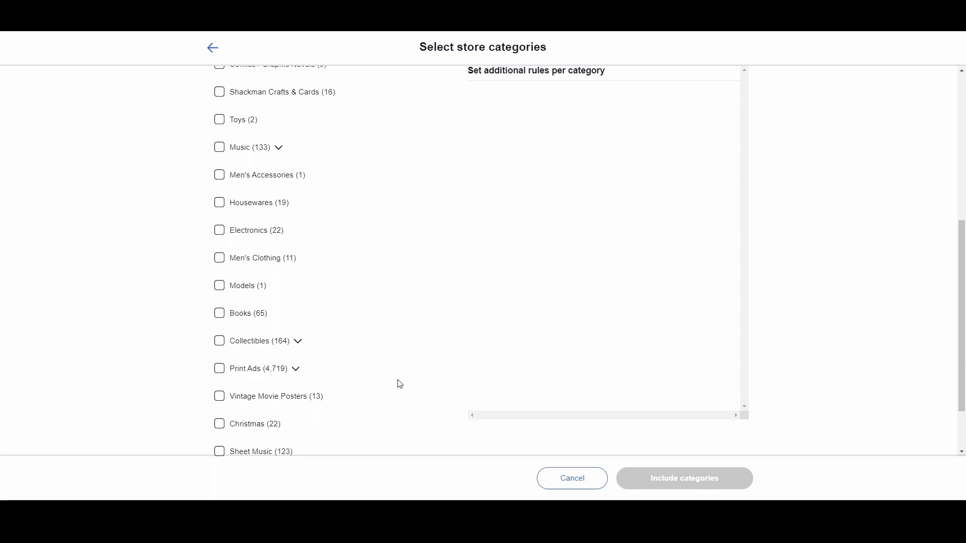
click(220, 369)
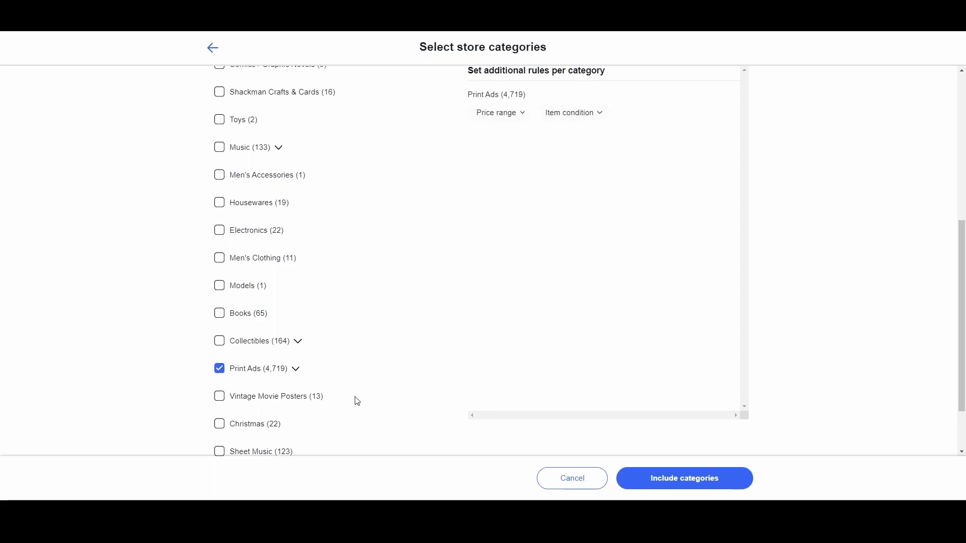
drag(962, 235, 962, 263)
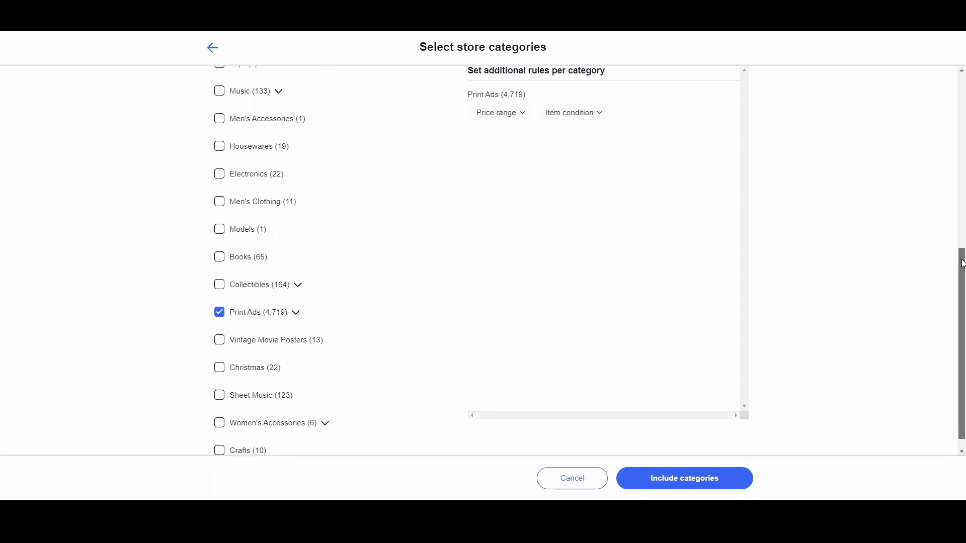
click(220, 396)
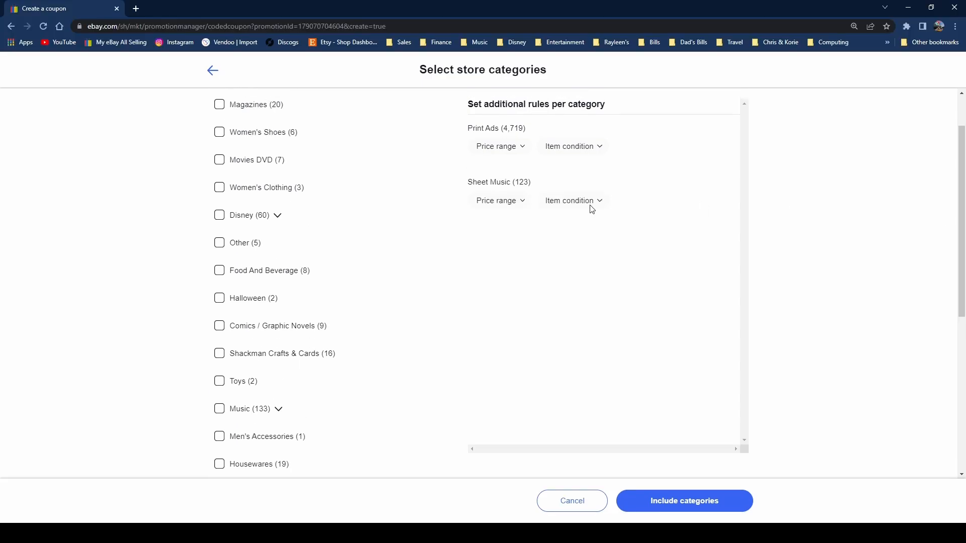
click(219, 216)
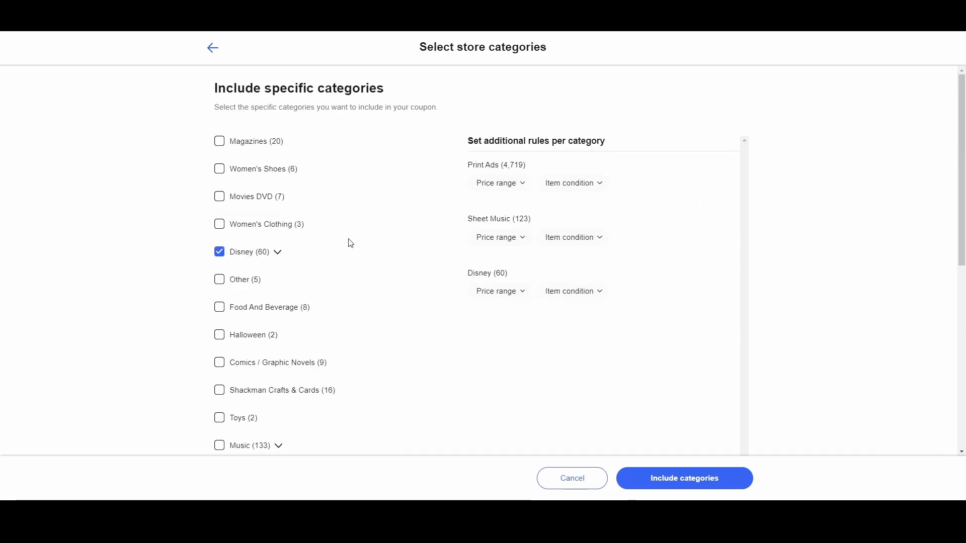
Include the three selected store categories in the coupon without any additional price or condition rules
scroll(333, 271, down, 4)
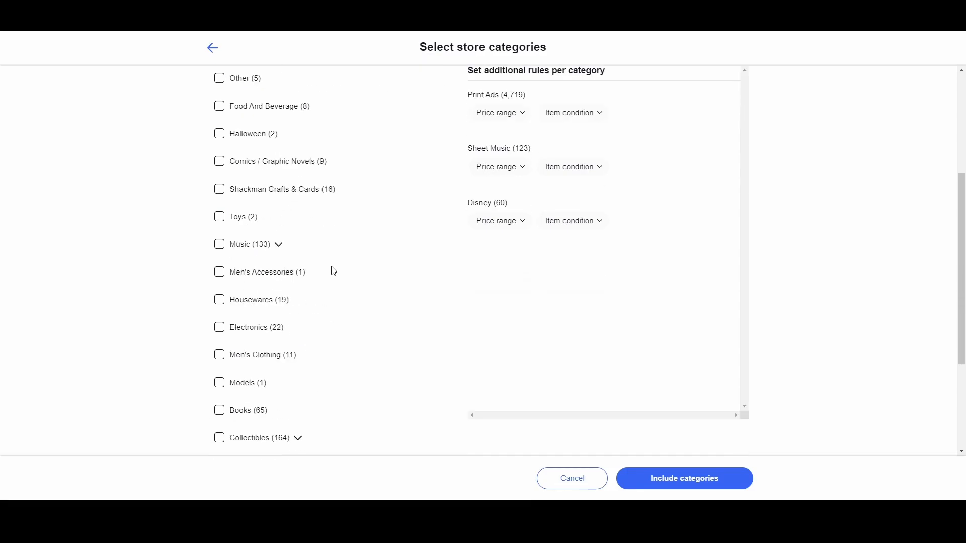
scroll(333, 271, up, 4)
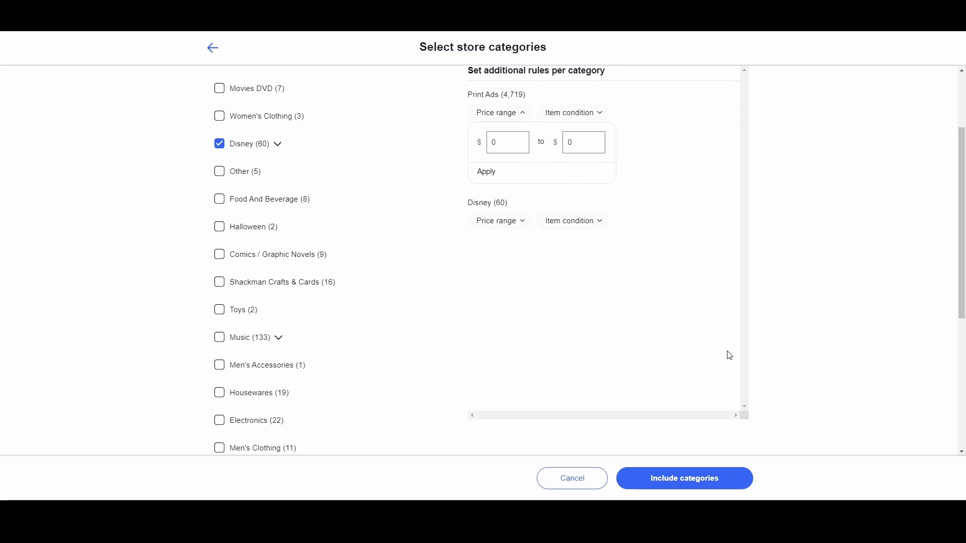
click(964, 135)
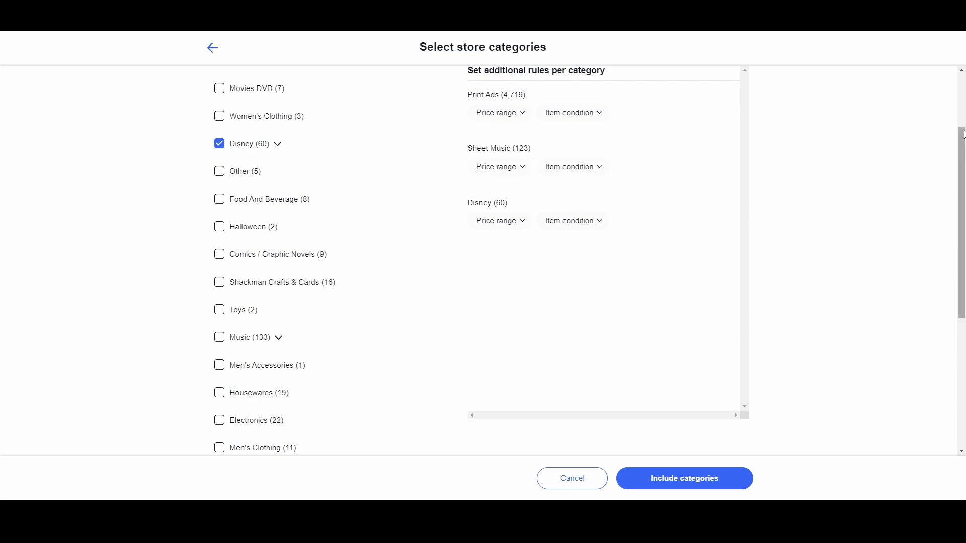
scroll(964, 134, up, 2)
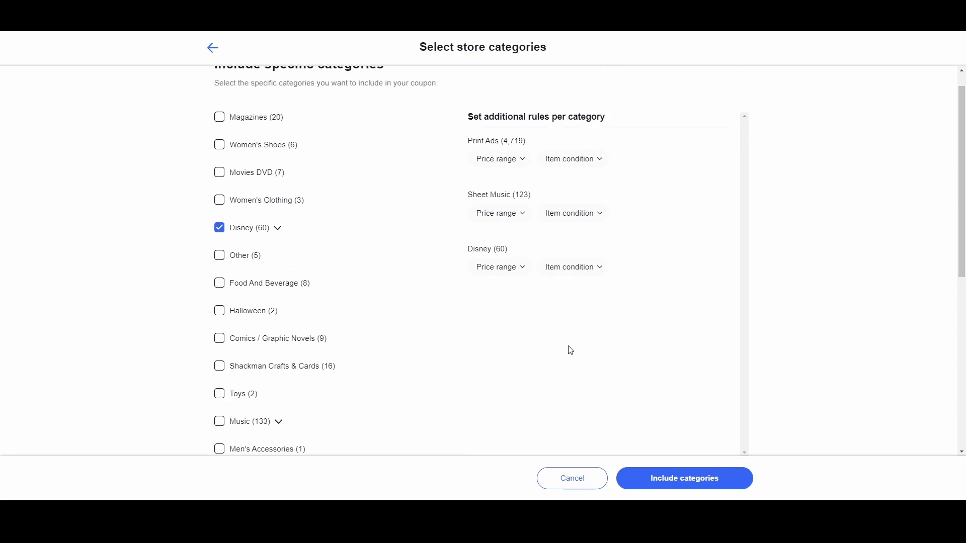
scroll(568, 348, down, 7)
click(662, 487)
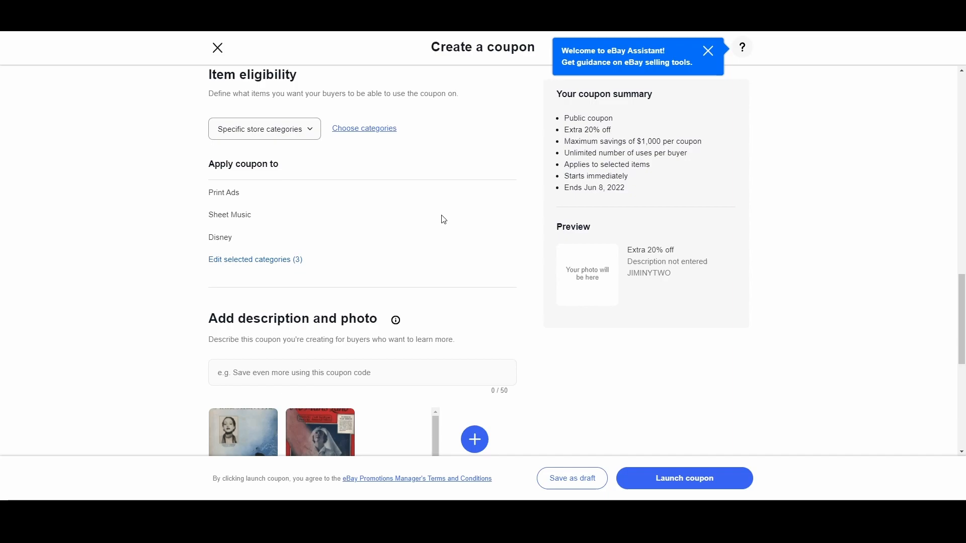
Set the coupon's end date to 05/19/2022 and look at the end time choices
scroll(444, 220, down, 7)
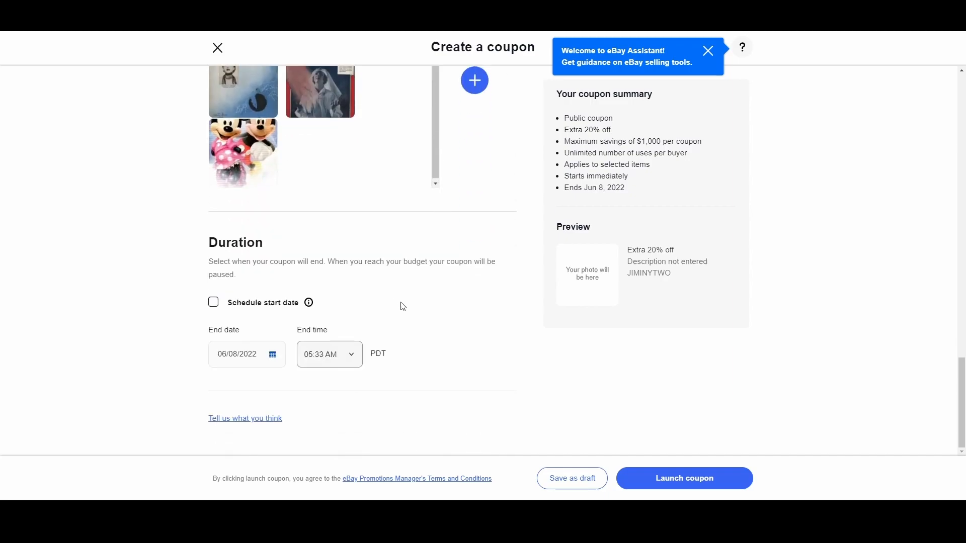
click(271, 356)
click(309, 221)
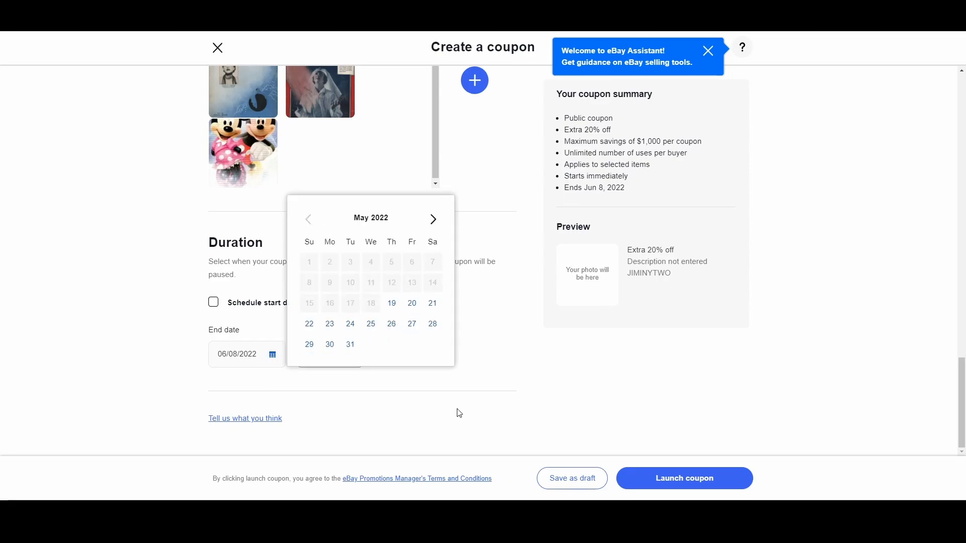
click(391, 303)
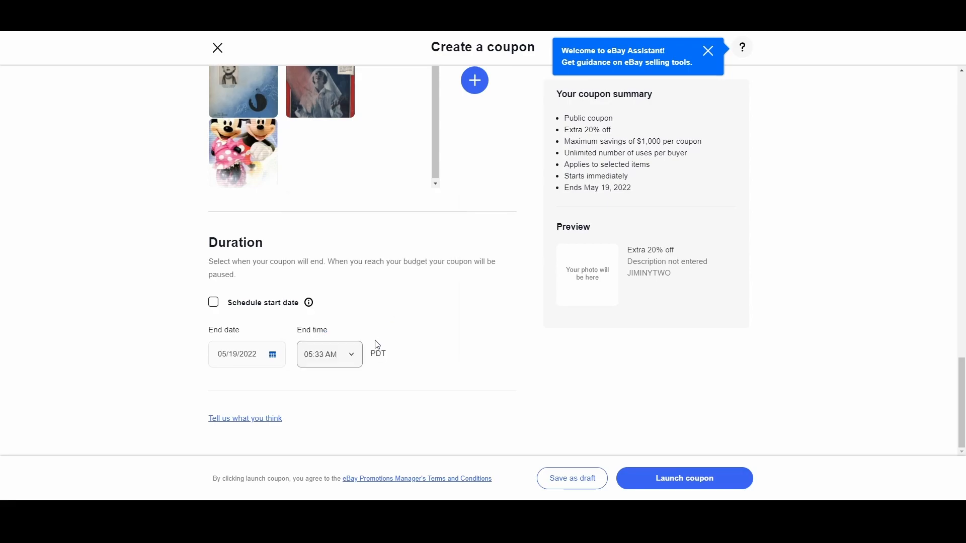
click(354, 366)
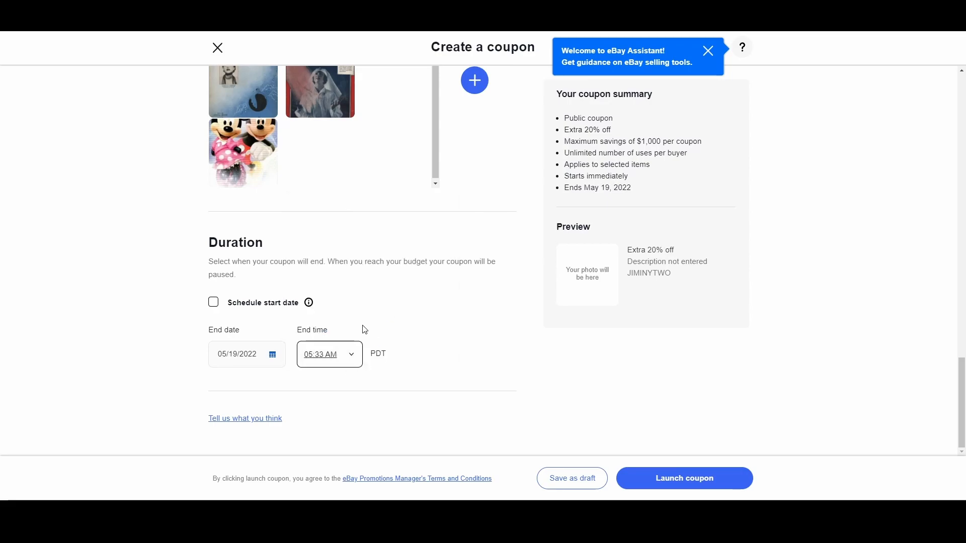
click(336, 338)
Choose the Mickey and Minnie Mouse photo for the coupon and enter the description "Limited time offer save 20%!"
scroll(472, 313, up, 4)
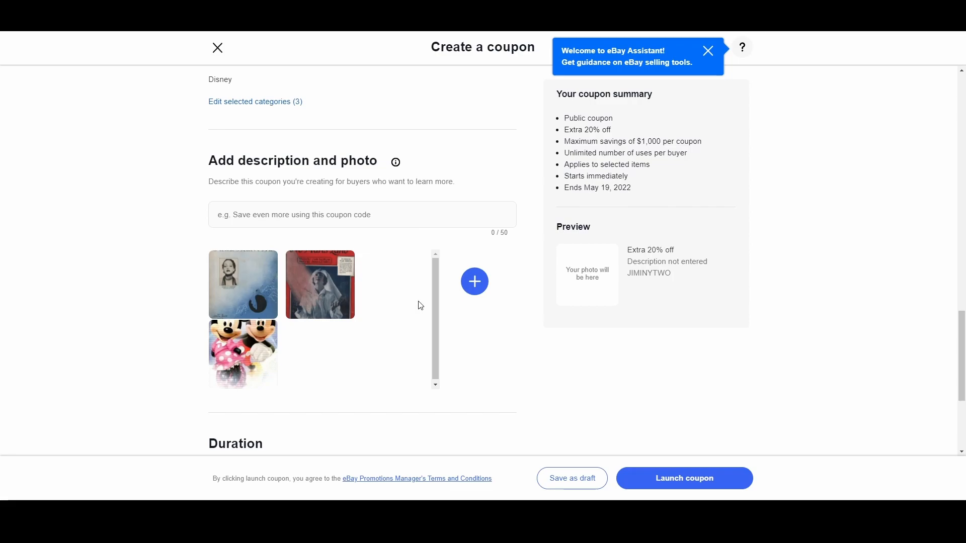
click(262, 352)
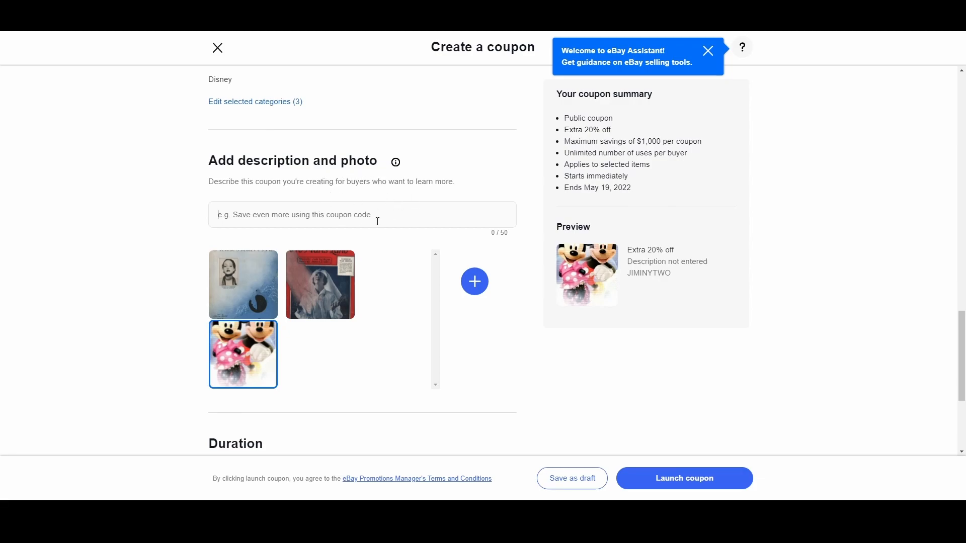
text(Limited)
key(BackSpace)
key(BackSpace)
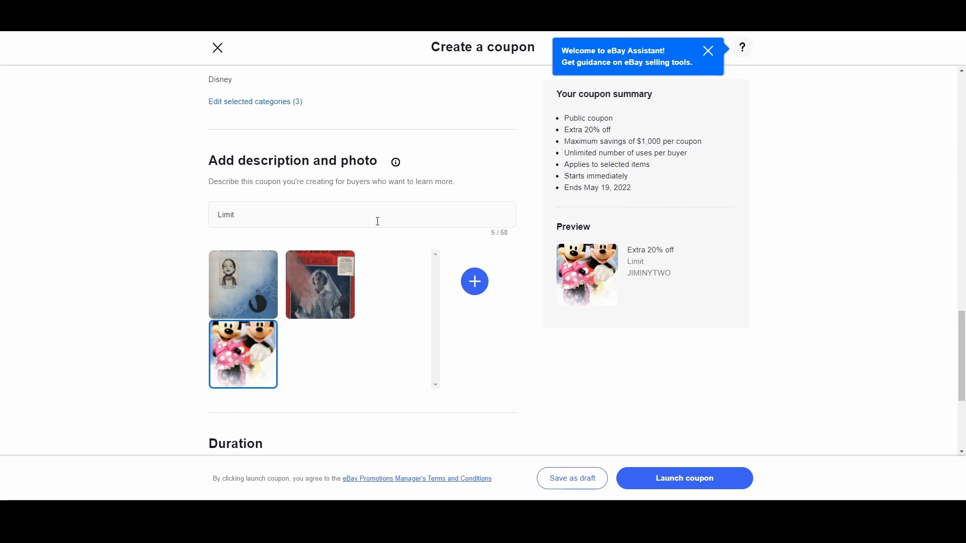
text(ed time offer save 20%!)
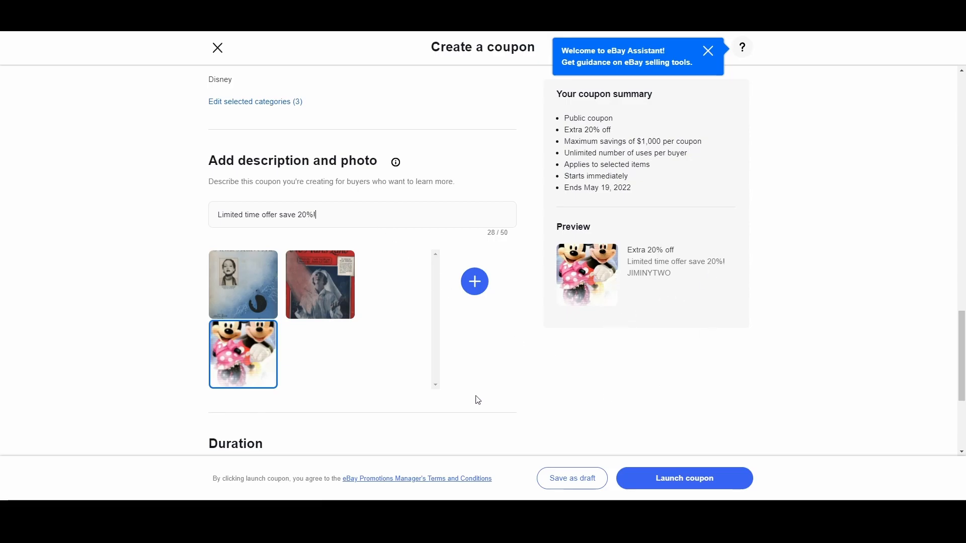
Check the remaining coupon settings and launch the coupon
scroll(478, 400, down, 4)
scroll(478, 400, up, 4)
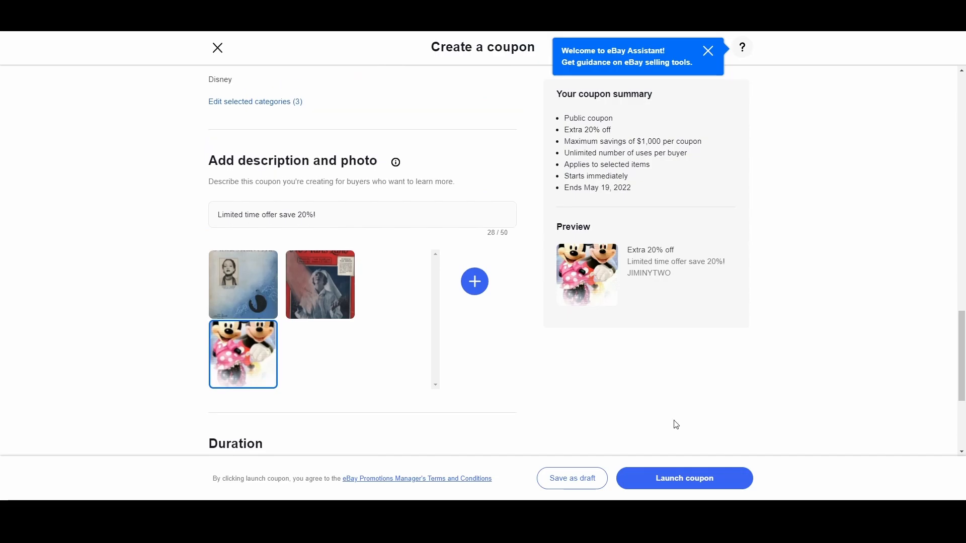
click(705, 478)
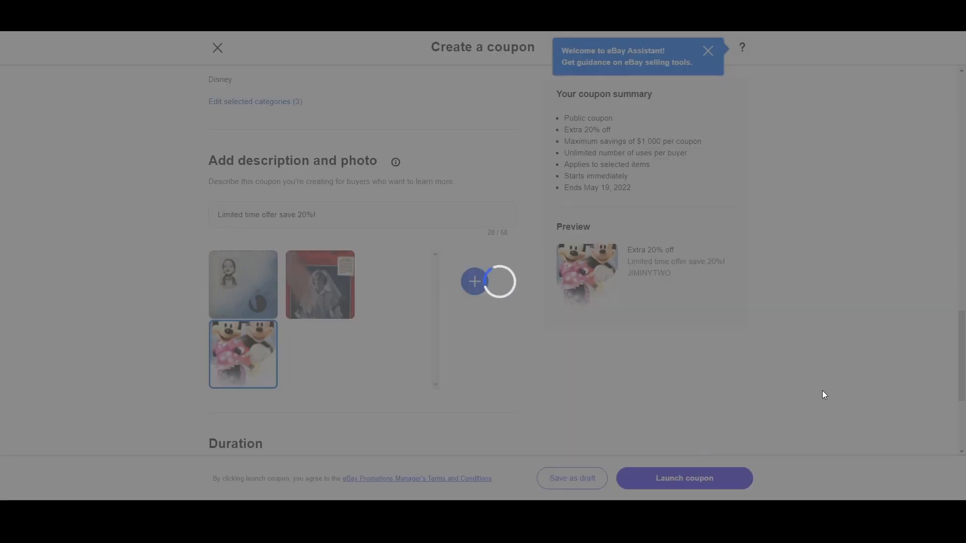